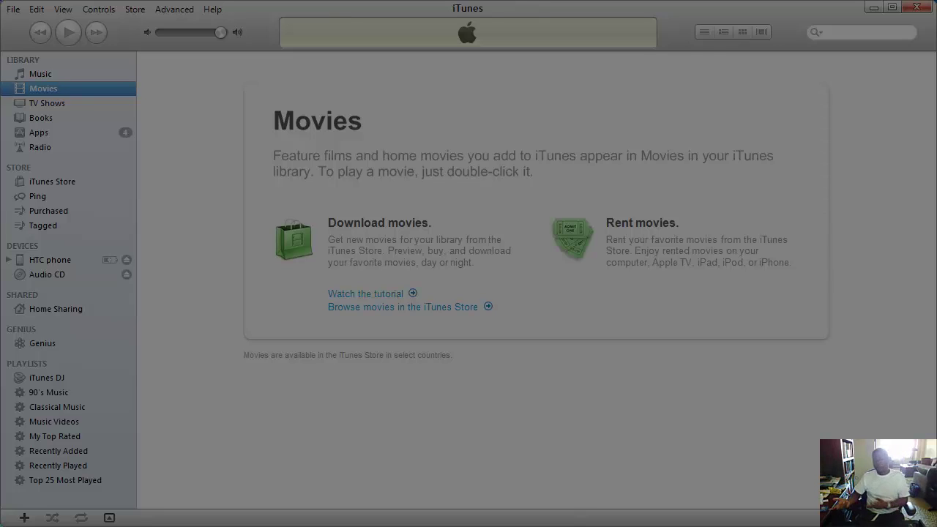
Step: Select the connected HTC phone device and start a backup of it
click(186, 278)
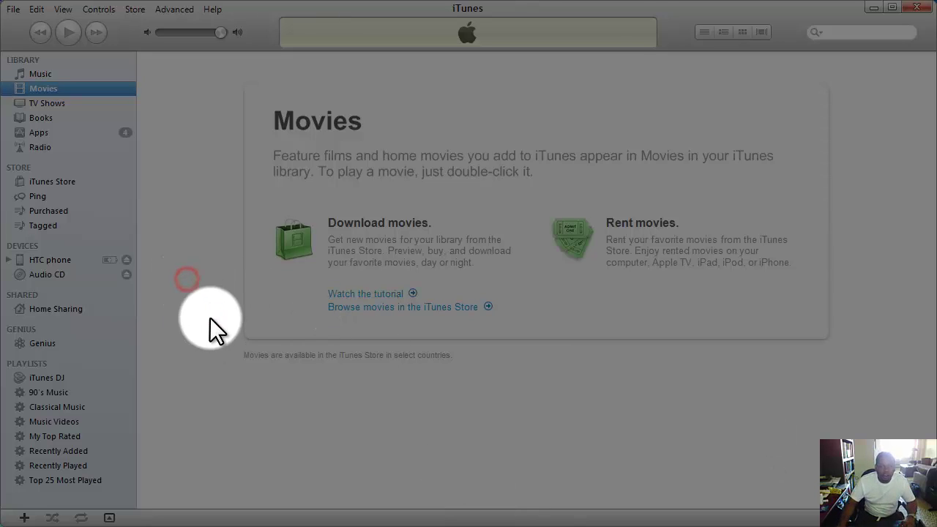
click(44, 260)
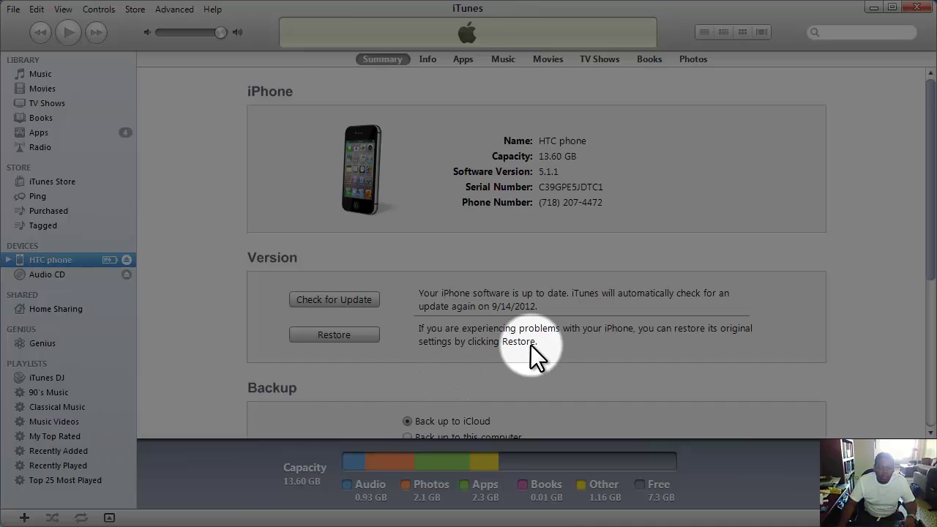
right_click(51, 264)
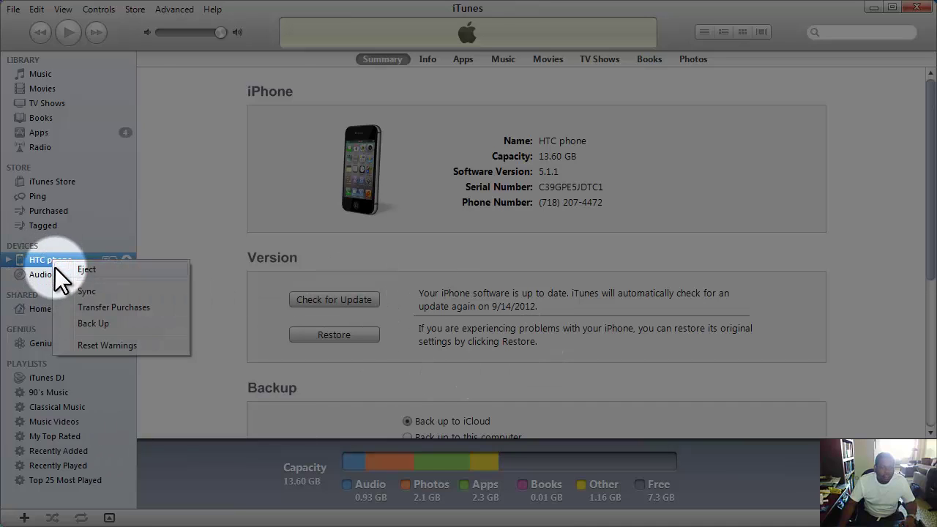
click(121, 325)
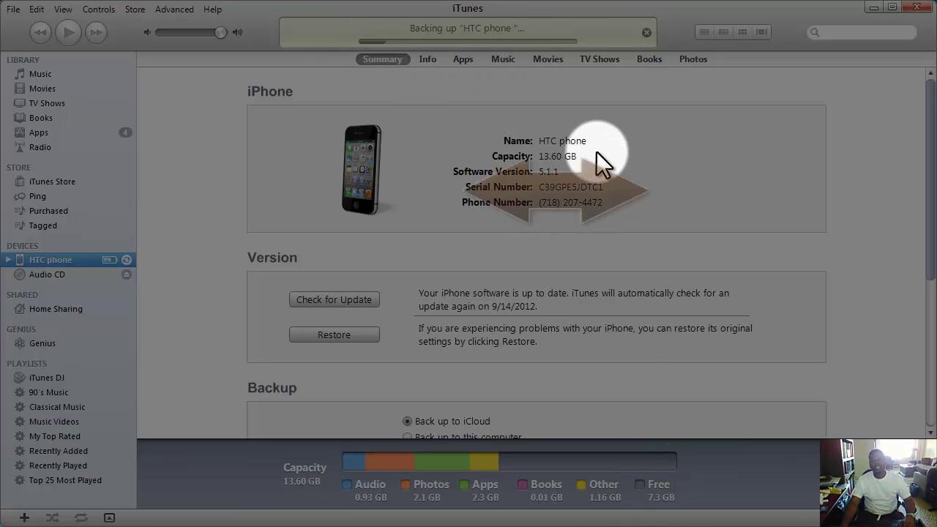
right_click(57, 258)
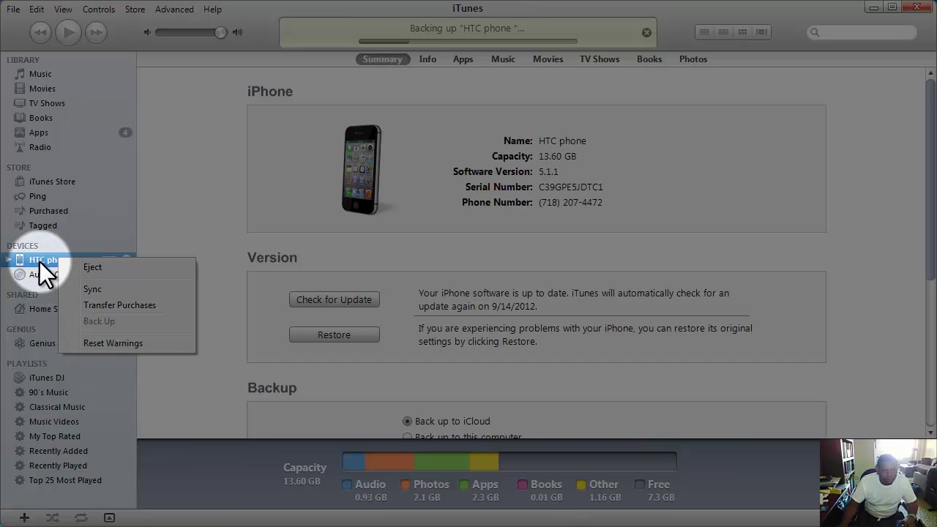
click(105, 387)
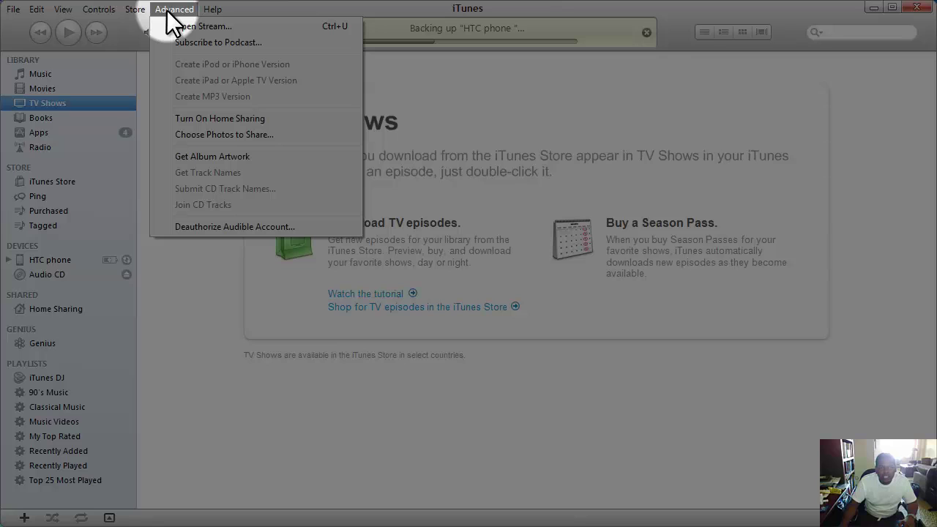
Step: Check the device backups list in the Devices preferences, and close the preferences without changing anything
mouse_move(99, 10)
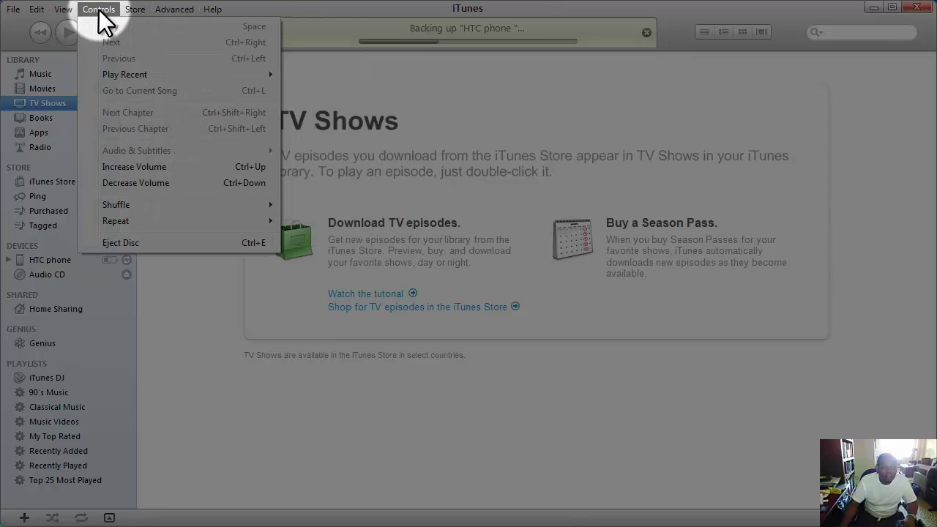
mouse_move(65, 11)
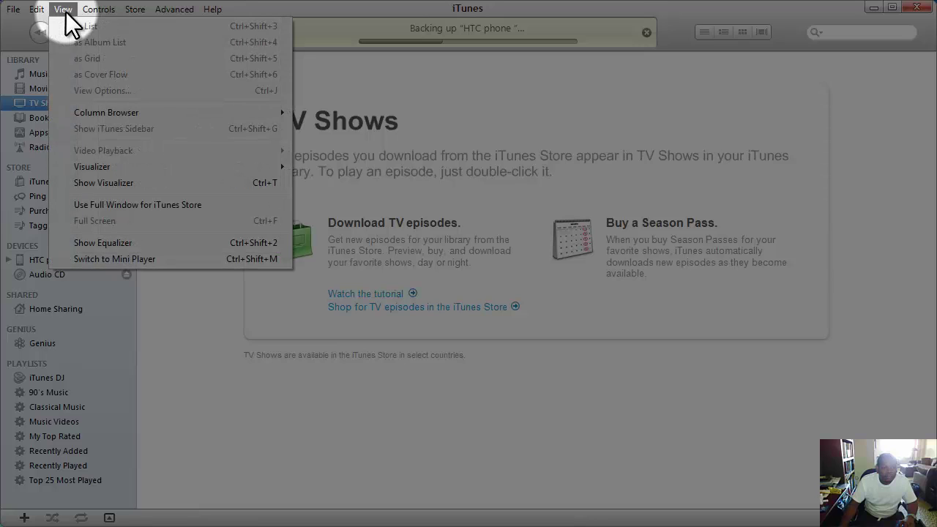
mouse_move(36, 11)
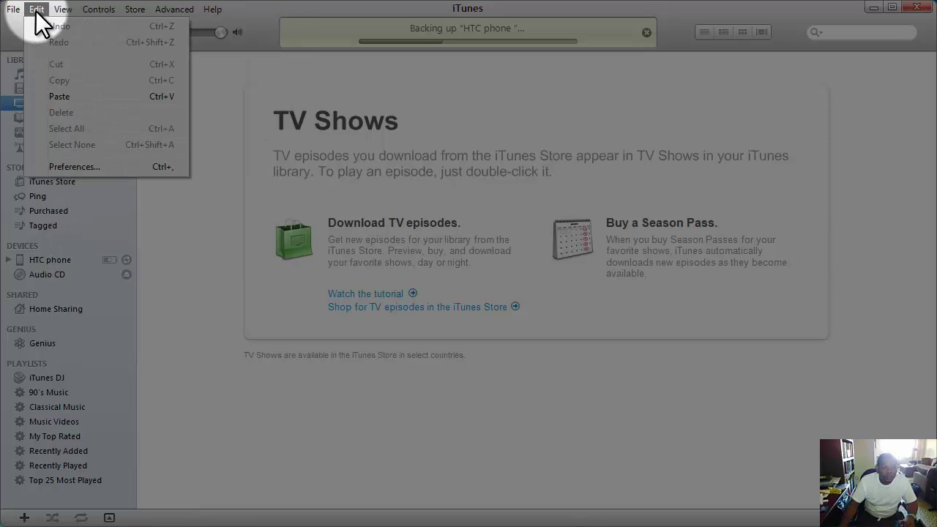
click(94, 167)
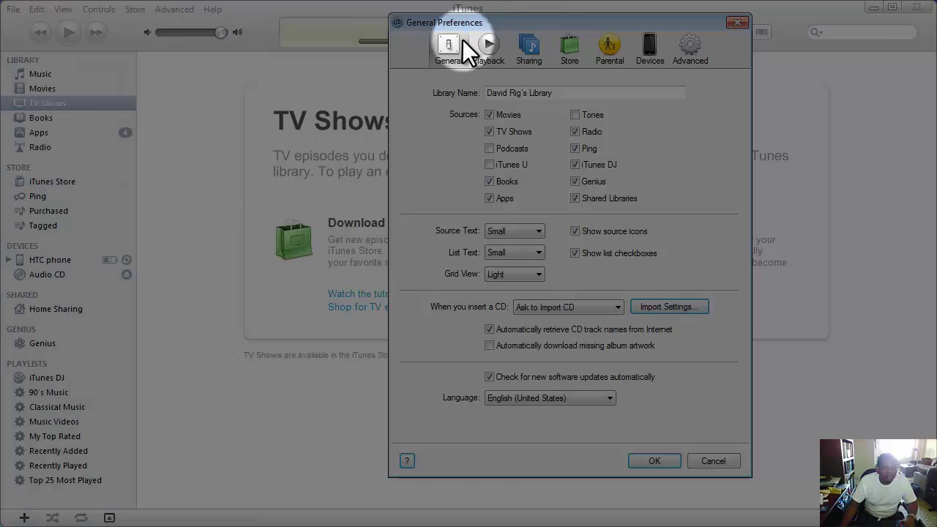
click(649, 52)
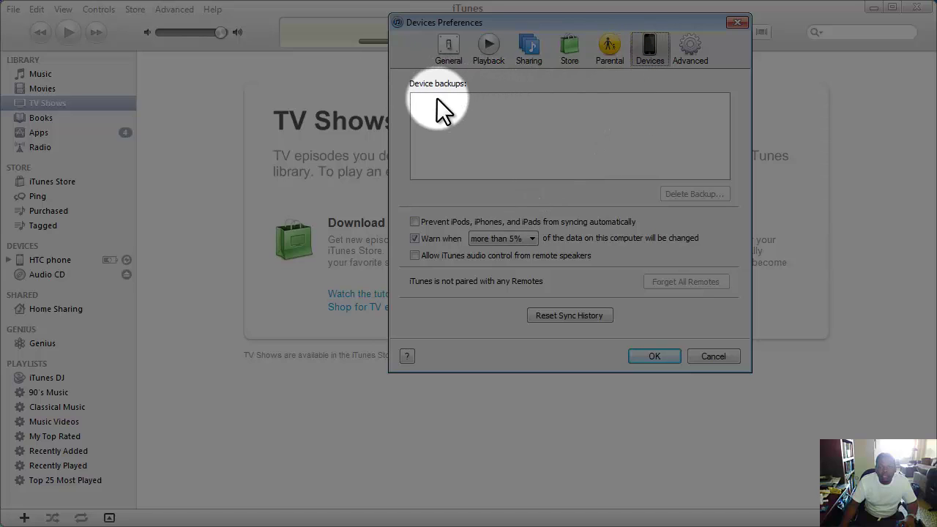
drag(539, 22, 309, 185)
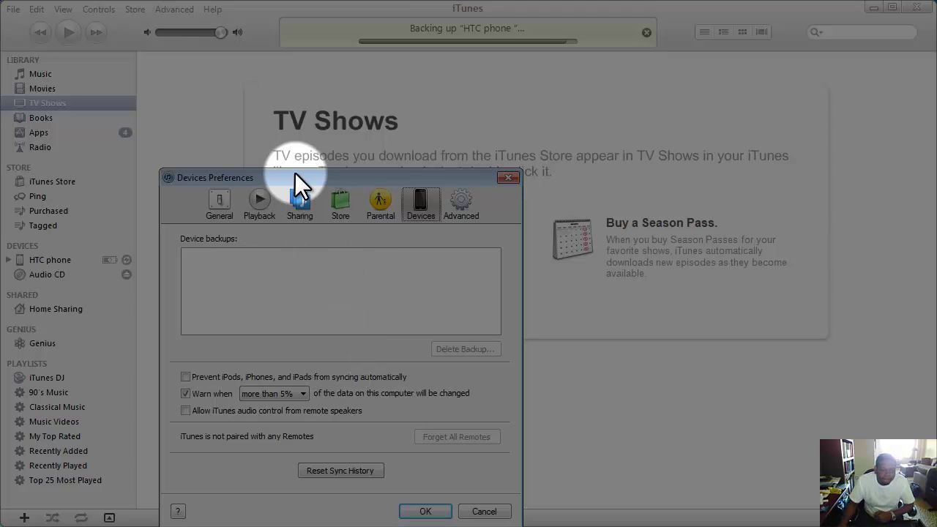
drag(295, 173, 491, 104)
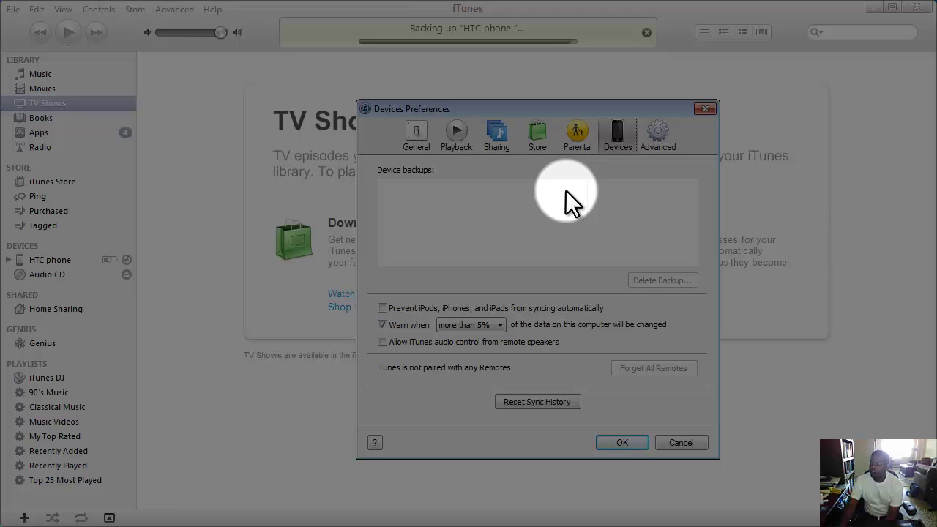
click(42, 137)
click(44, 134)
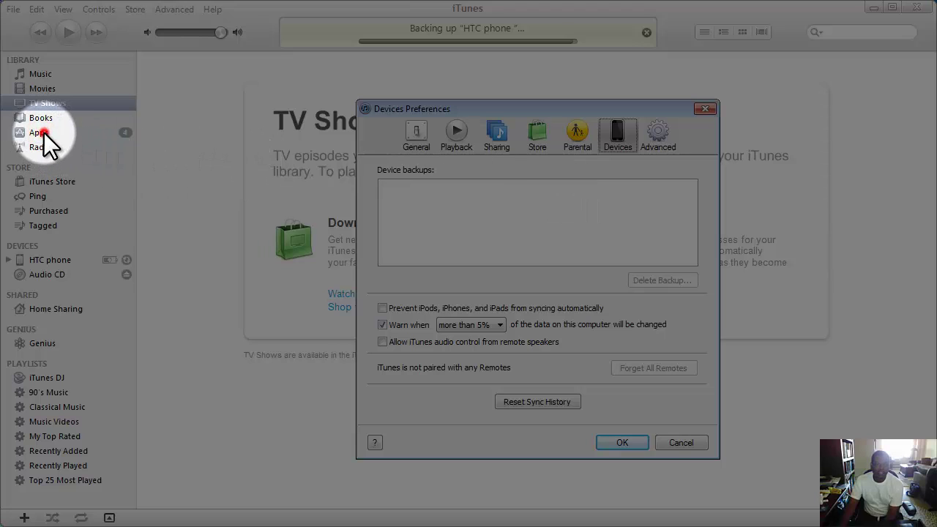
click(688, 441)
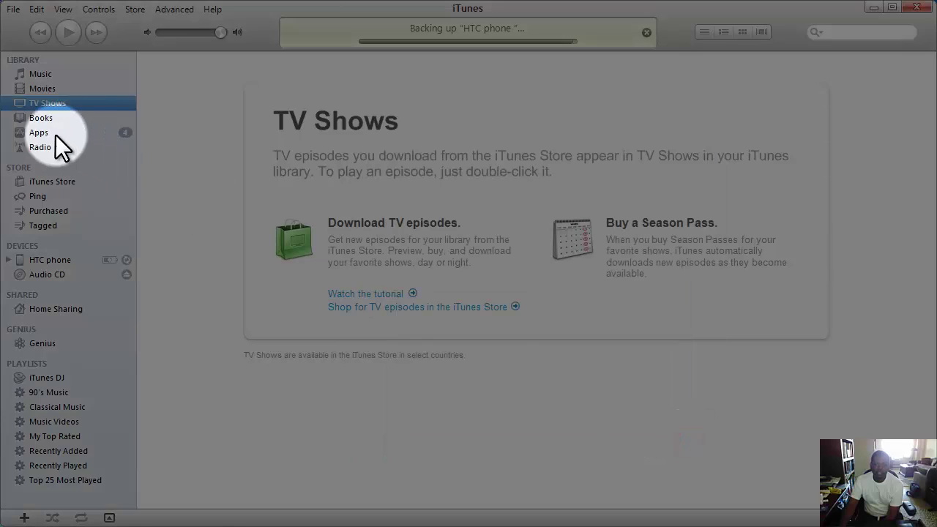
Step: Look through the Apps library, covering both the iPad-compatible apps and the iPhone and iPod touch apps
click(42, 133)
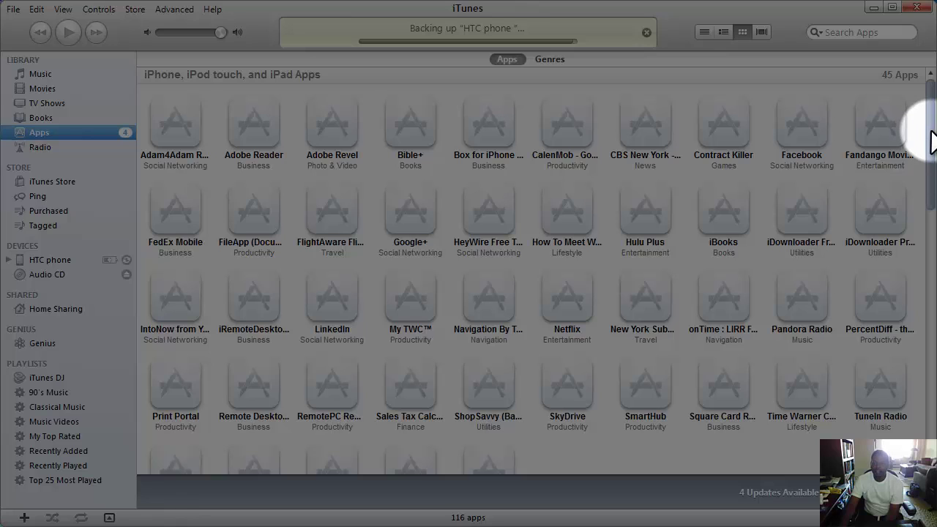
scroll(932, 143, down, 15)
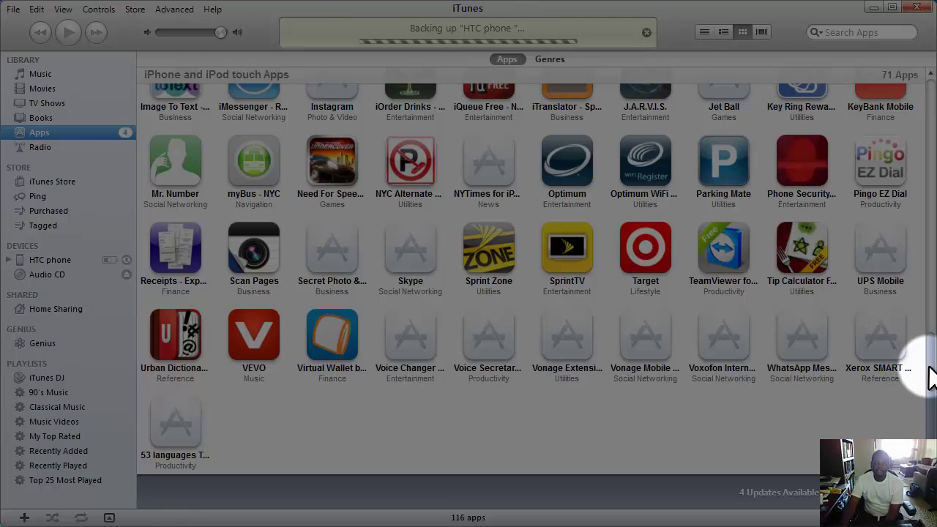
scroll(930, 375, up, 5)
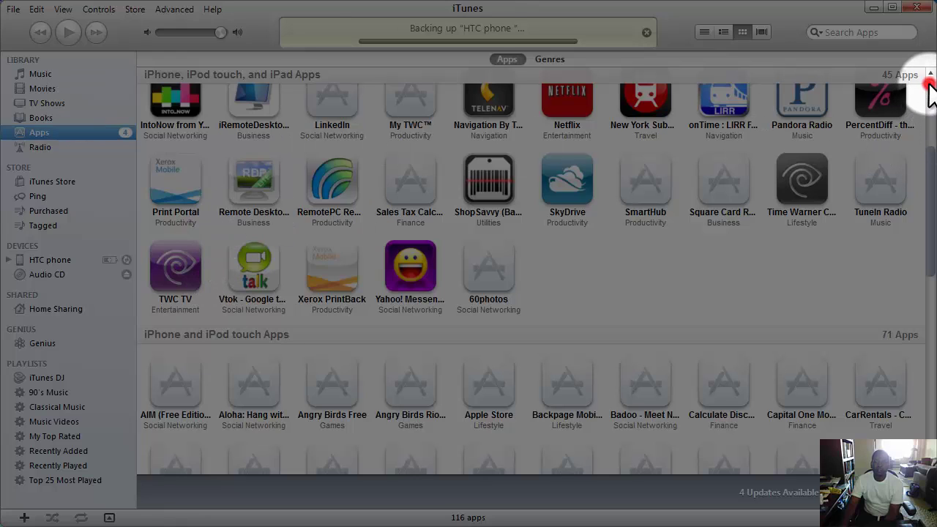
click(929, 166)
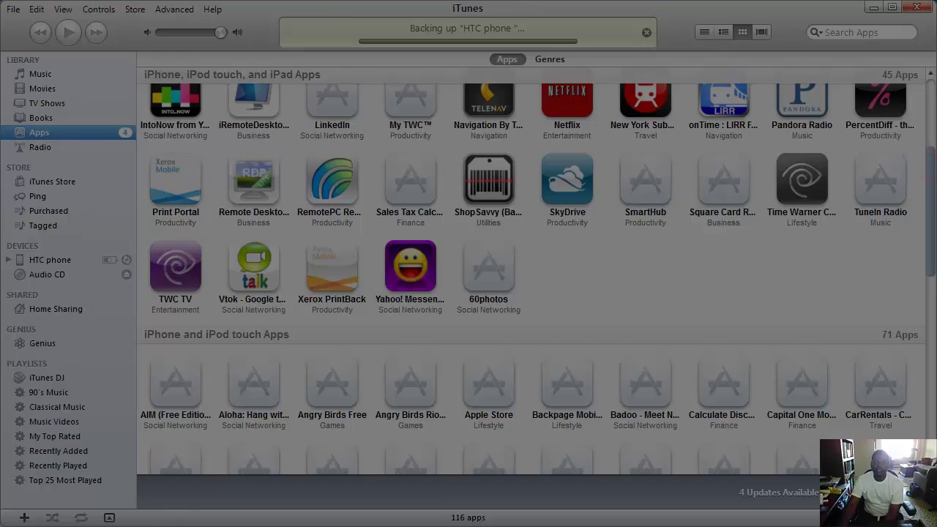
scroll(688, 143, up, 3)
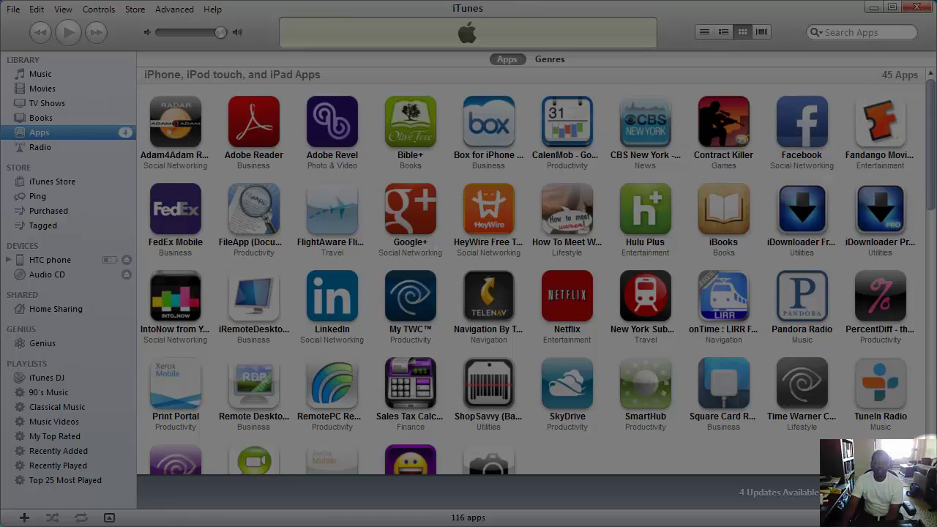
scroll(533, 278, down, 3)
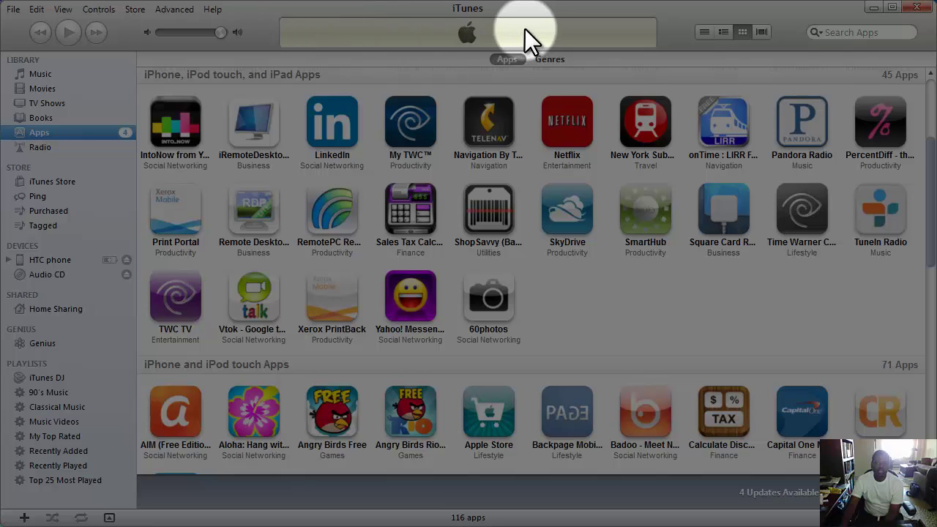
Step: With the HTC phone selected, examine its backup entry and date in the Devices preferences
click(61, 261)
click(38, 10)
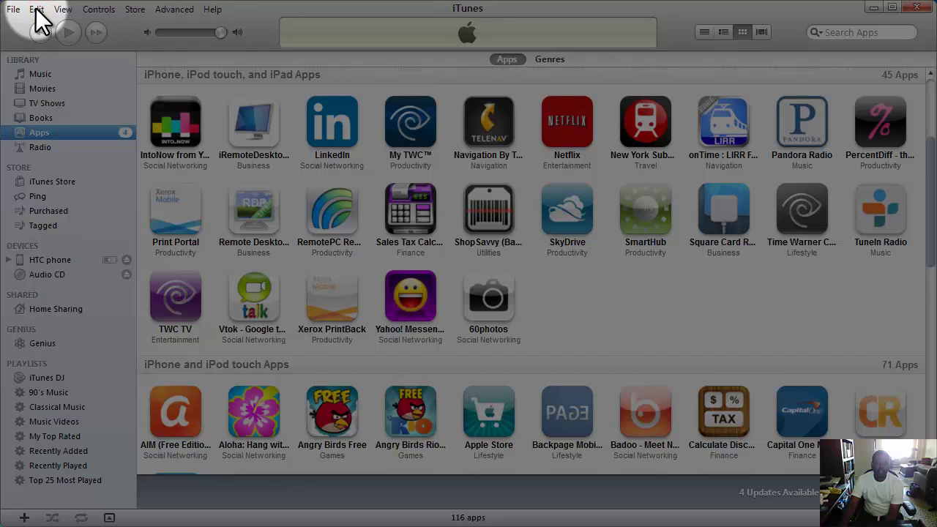
scroll(42, 20, down, 3)
click(39, 10)
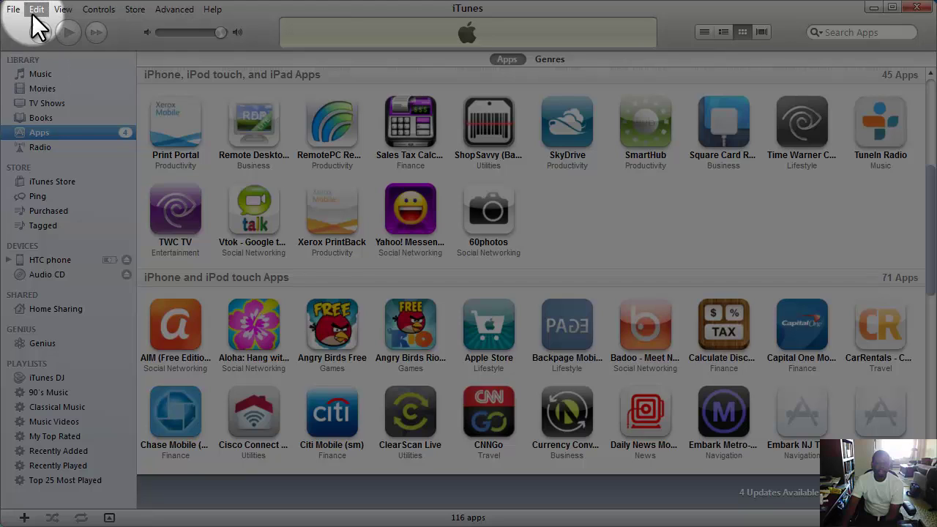
click(37, 10)
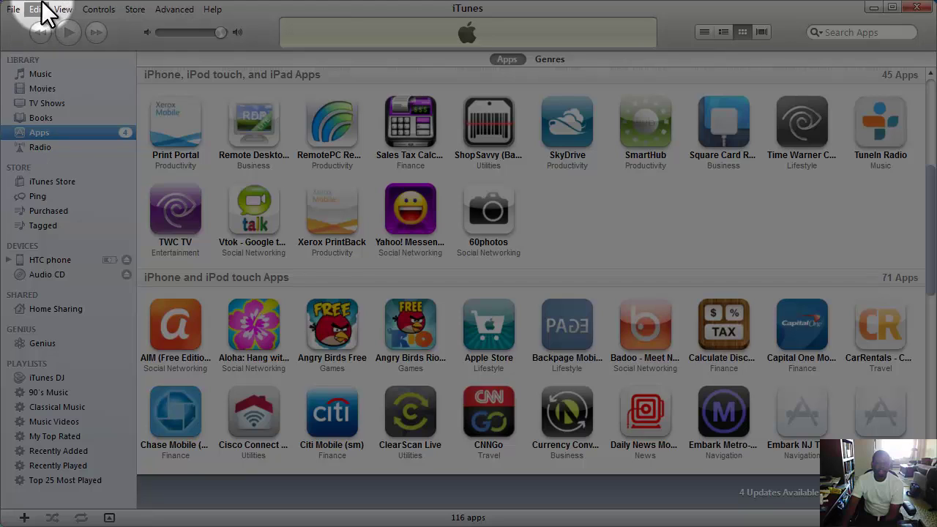
click(14, 10)
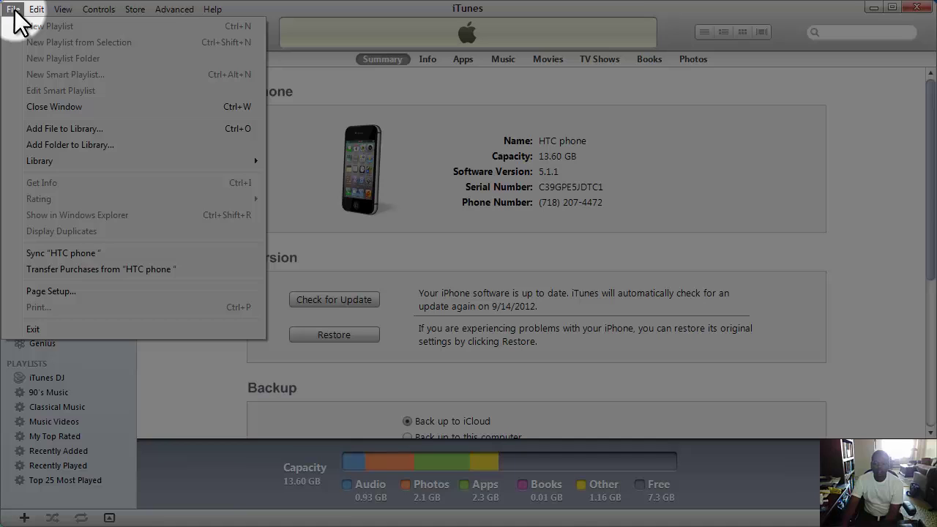
mouse_move(41, 18)
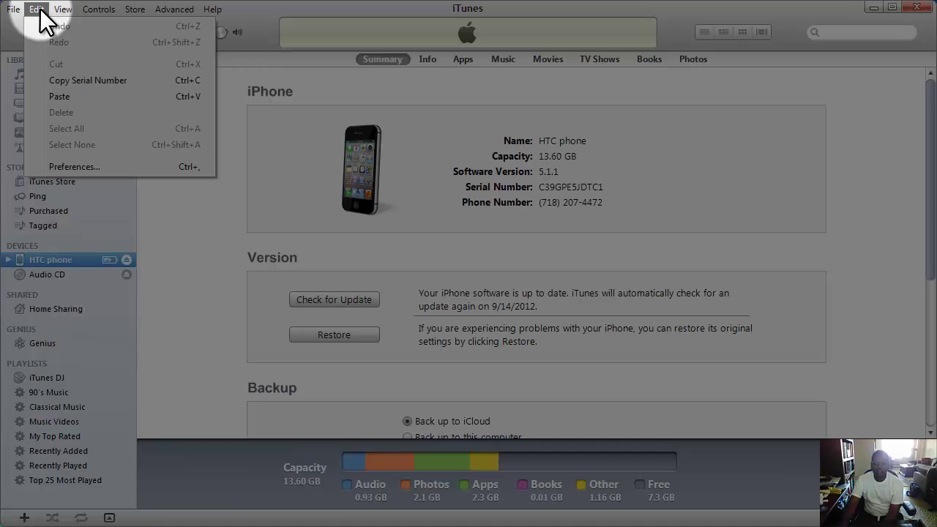
click(82, 167)
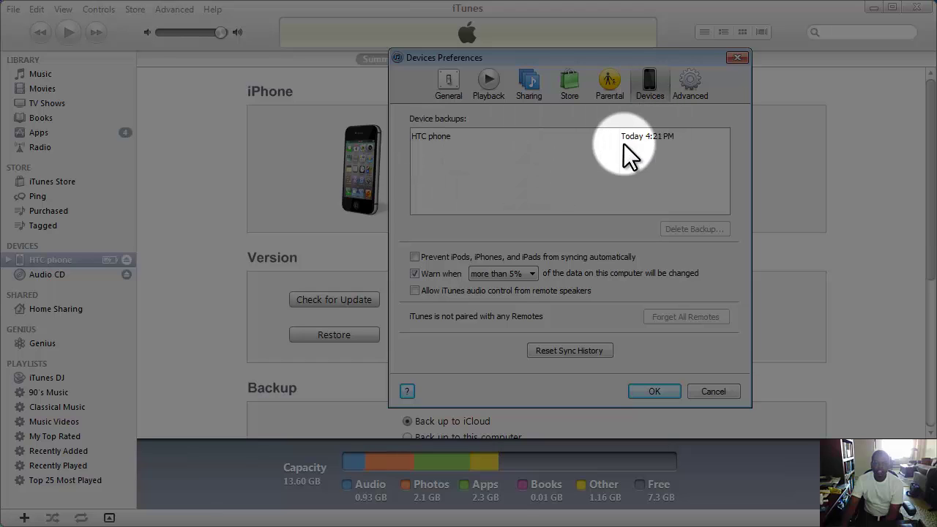
mouse_move(454, 139)
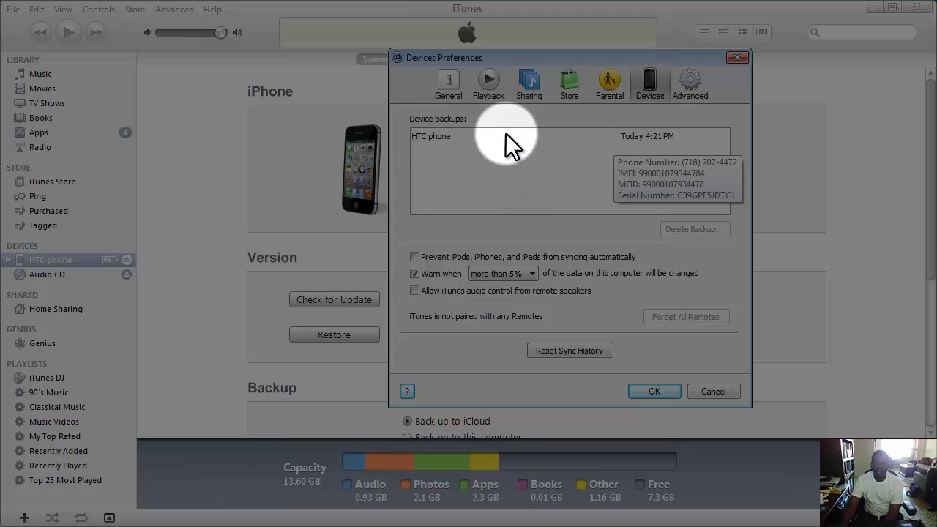
click(454, 136)
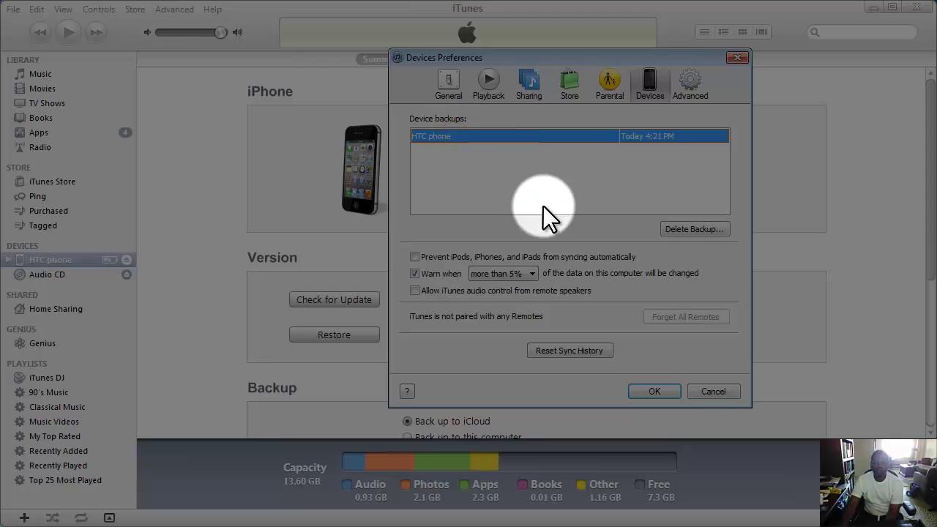
mouse_move(660, 138)
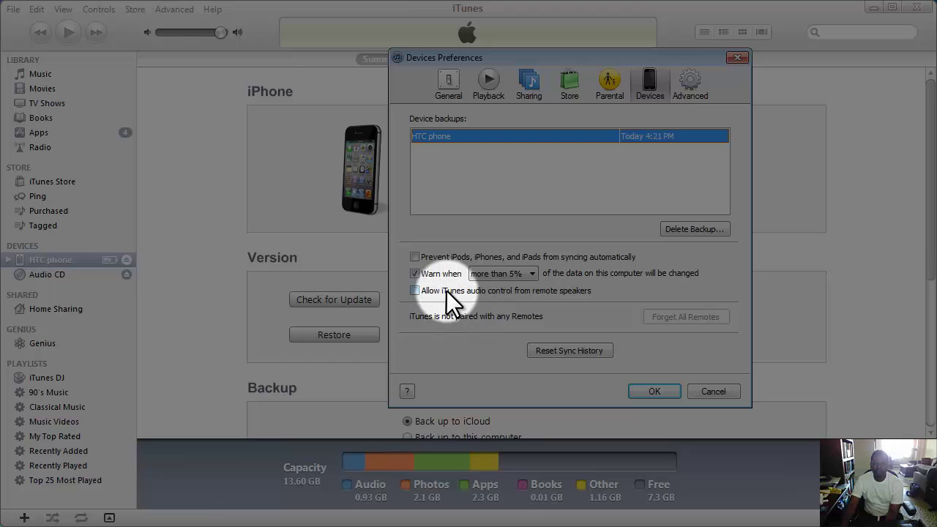
mouse_move(456, 138)
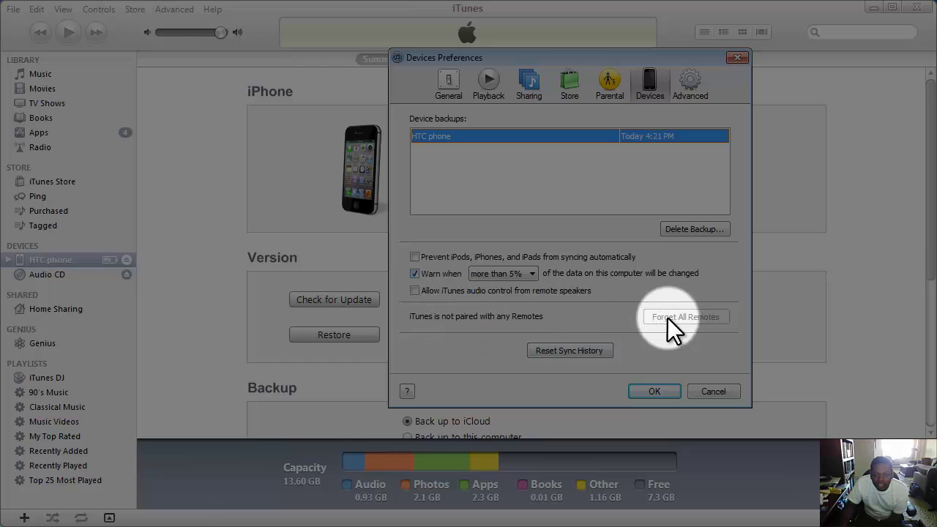
Step: Review the General, Playback, Sharing, Store, Parental and Advanced preferences, and cancel without changing anything
click(448, 82)
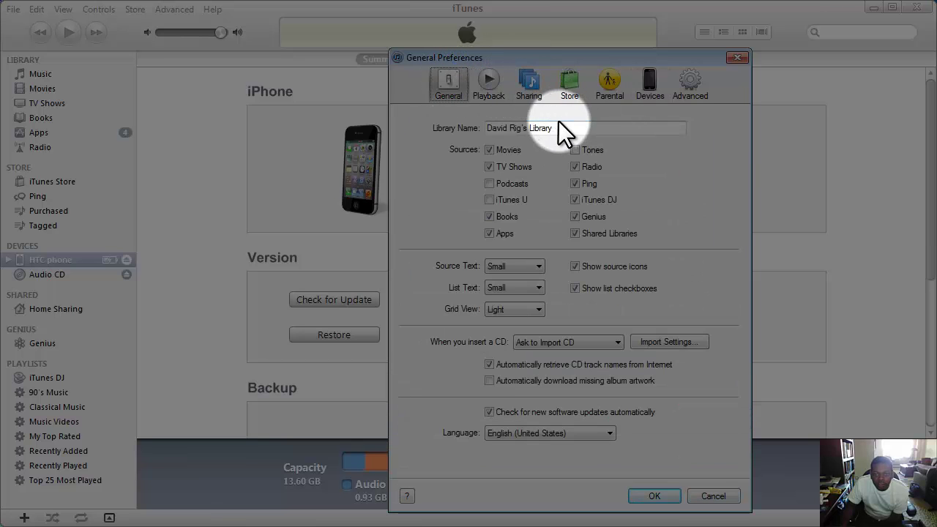
click(490, 88)
click(531, 85)
click(568, 80)
click(616, 81)
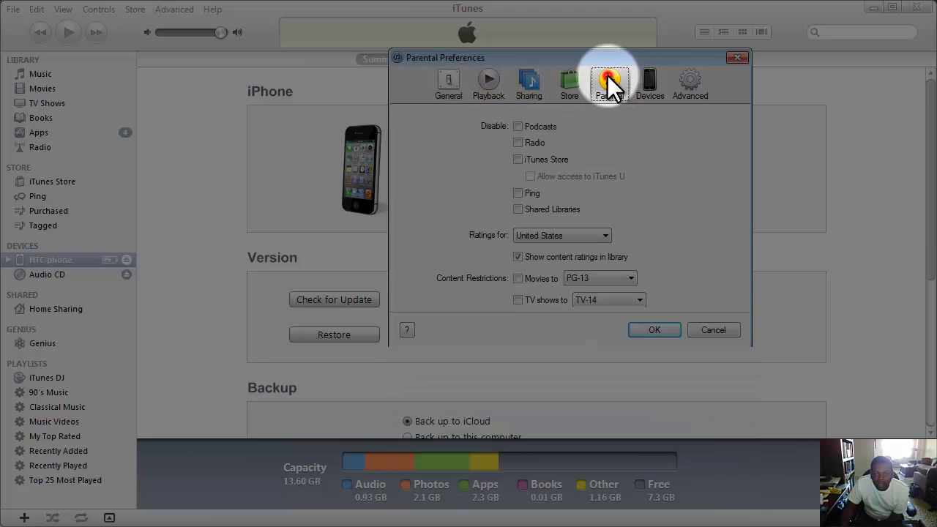
click(695, 77)
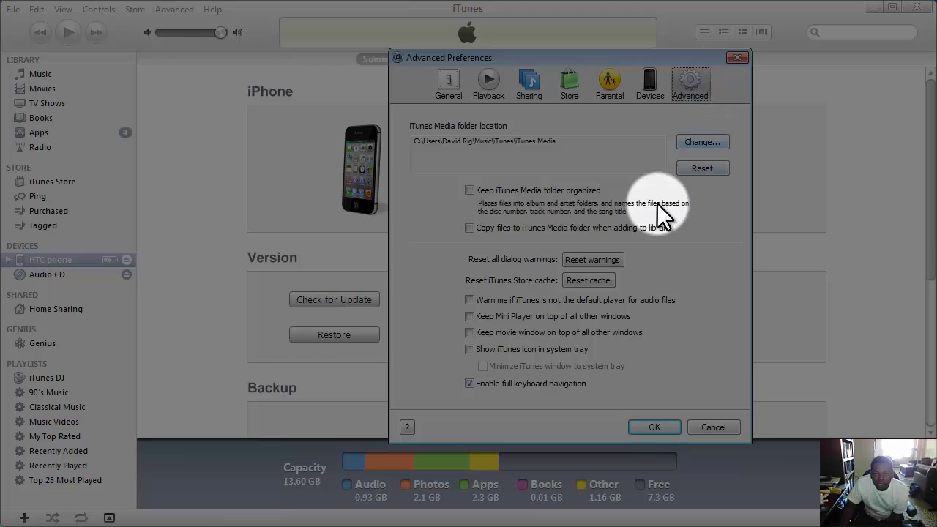
click(714, 428)
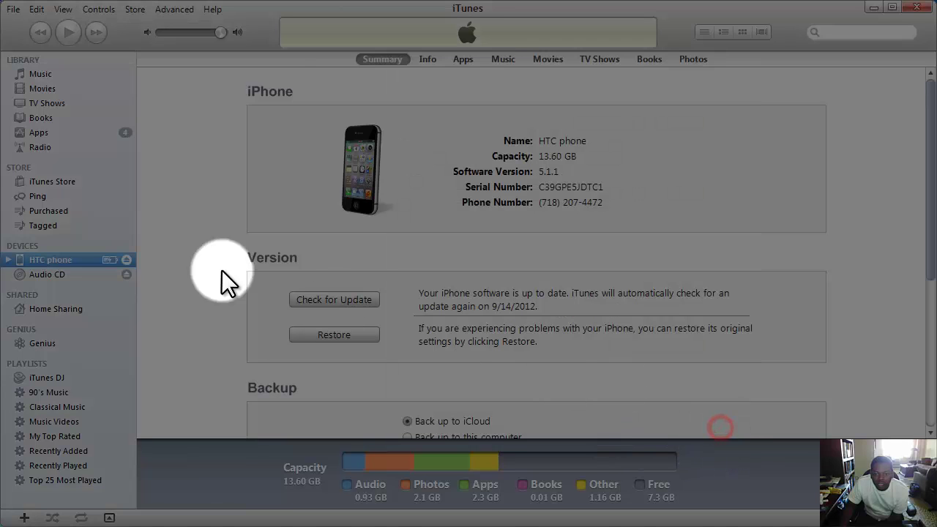
Step: Examine the Restore From Backup choices for the HTC phone, and cancel without restoring
right_click(62, 261)
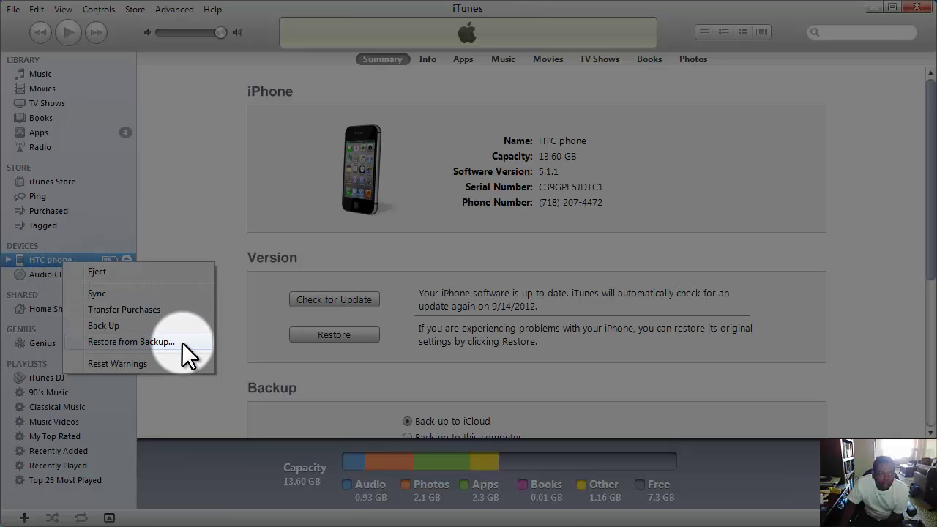
click(132, 341)
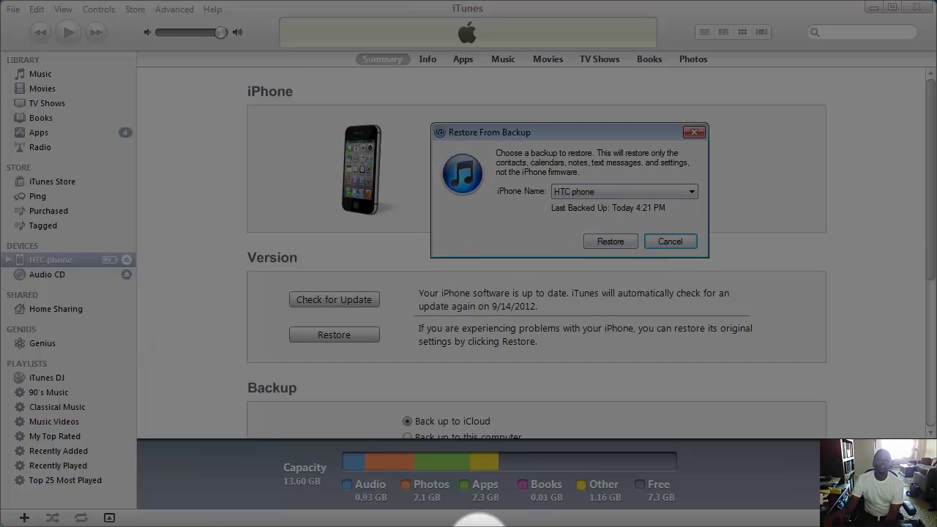
click(676, 243)
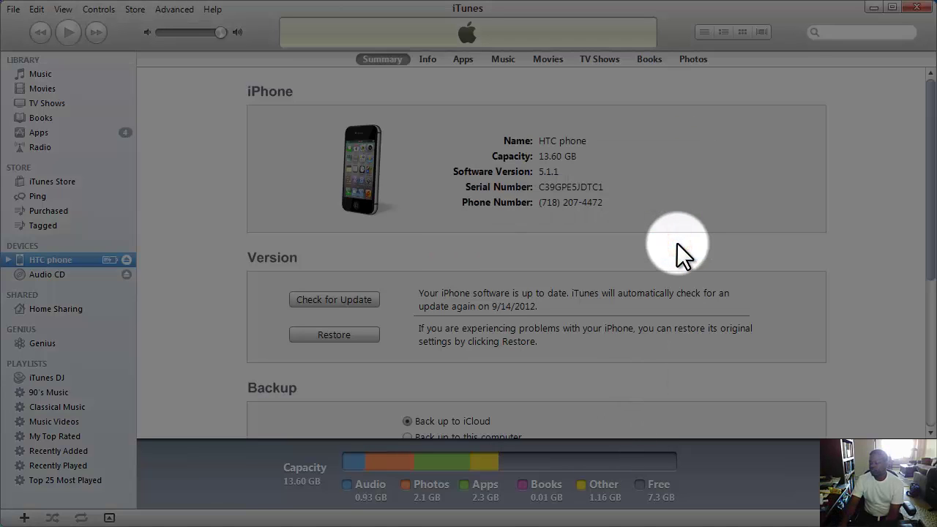